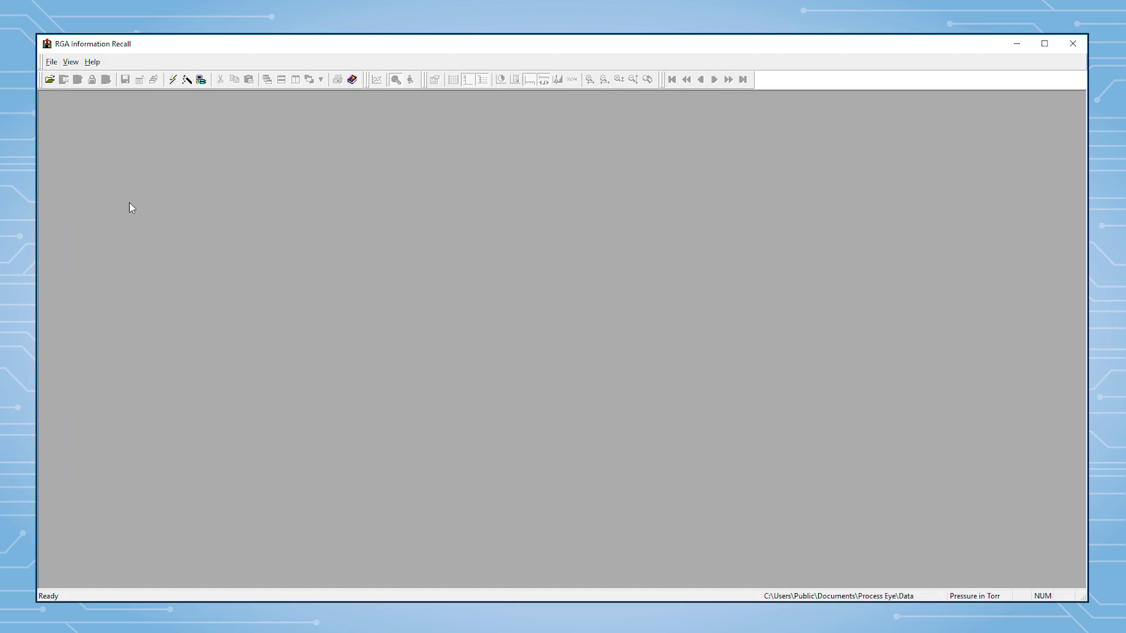
Step: Open Styrene2222019-11AM.SI-d to show its Alarms, Trend and Barchart windows at scan 585
left_click(51, 80)
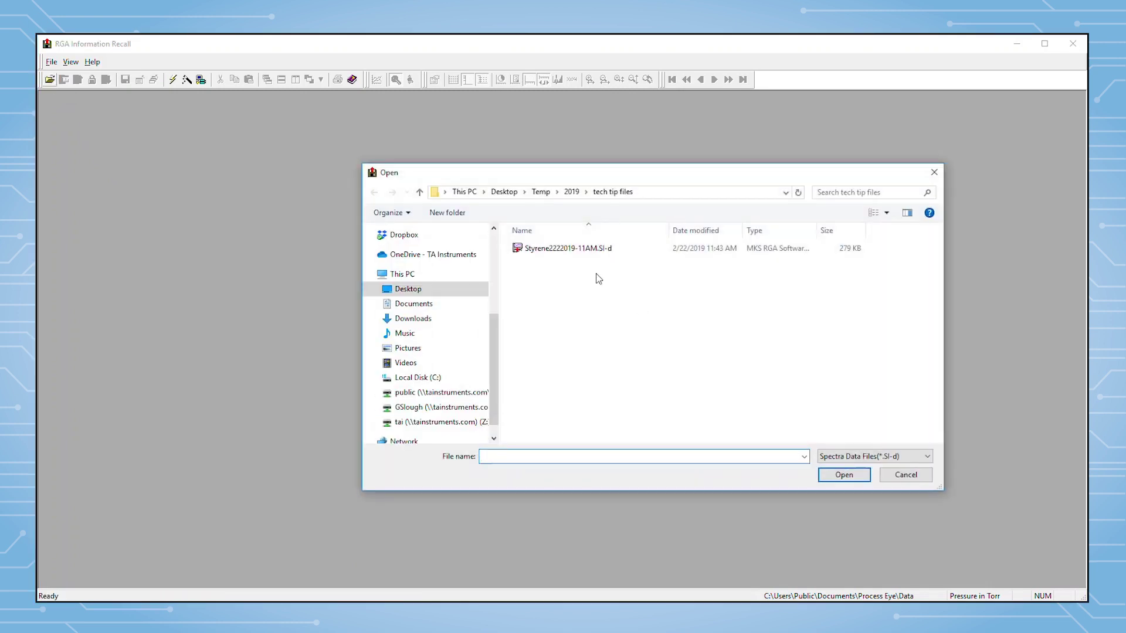
left_click(554, 249)
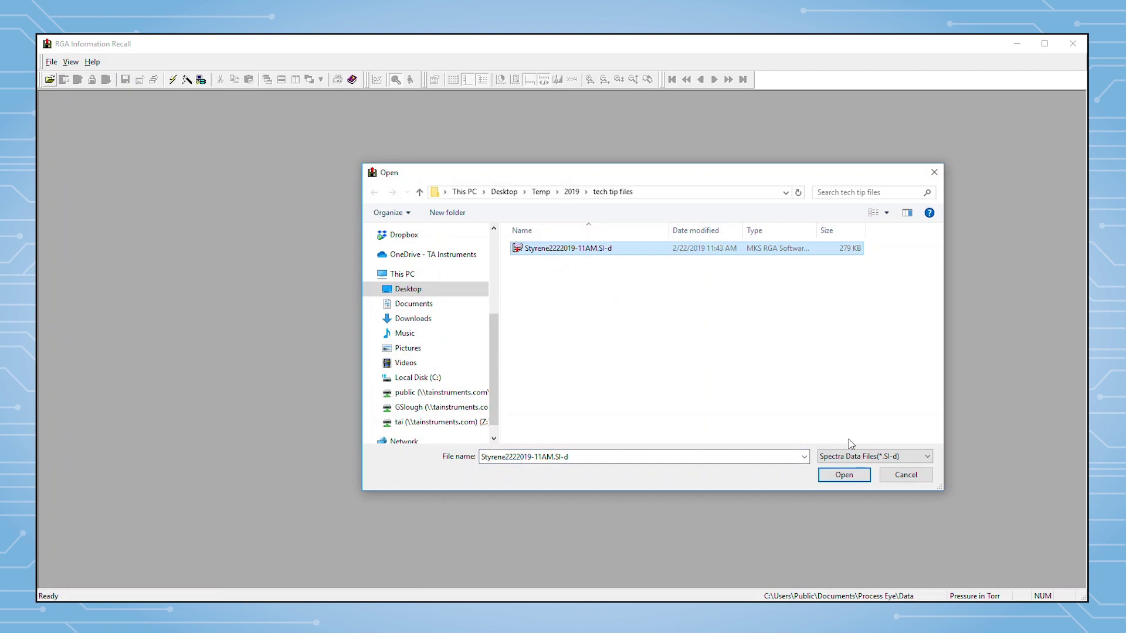
left_click(850, 478)
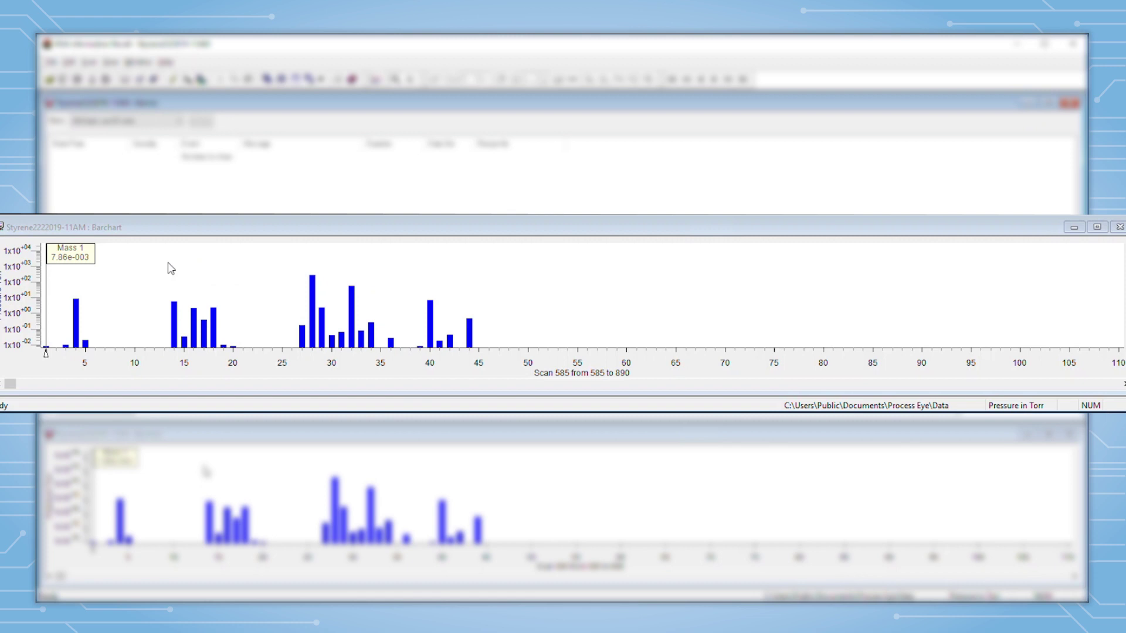
Step: Scroll the Barchart through scans 585 to 890, then back to scan 863
left_click(11, 385)
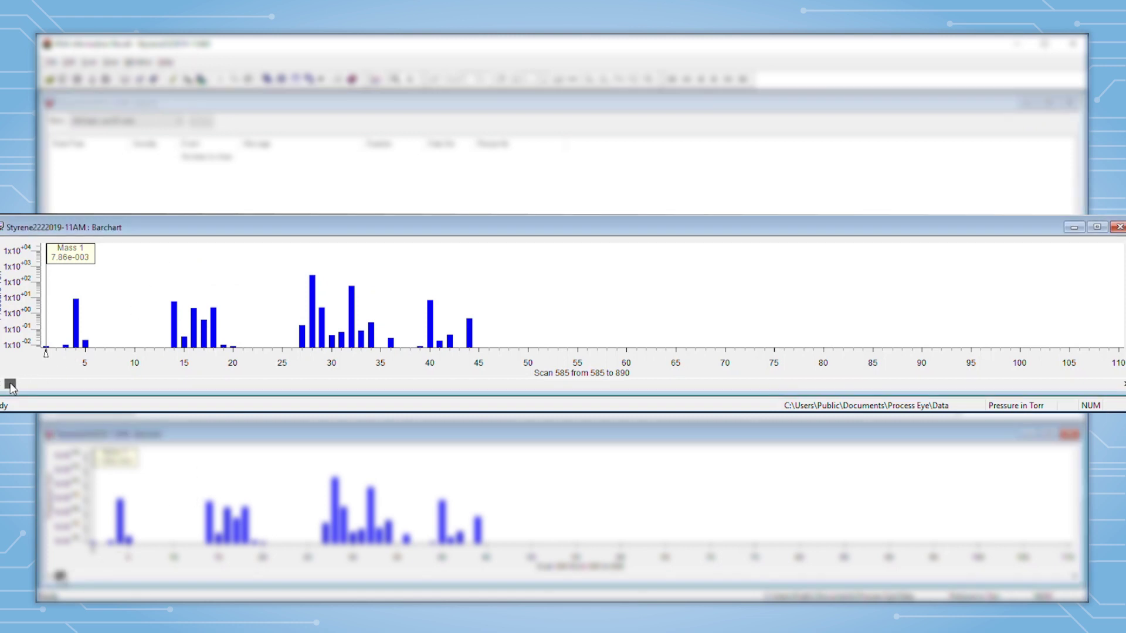
left_click_drag(11, 385, 1104, 385)
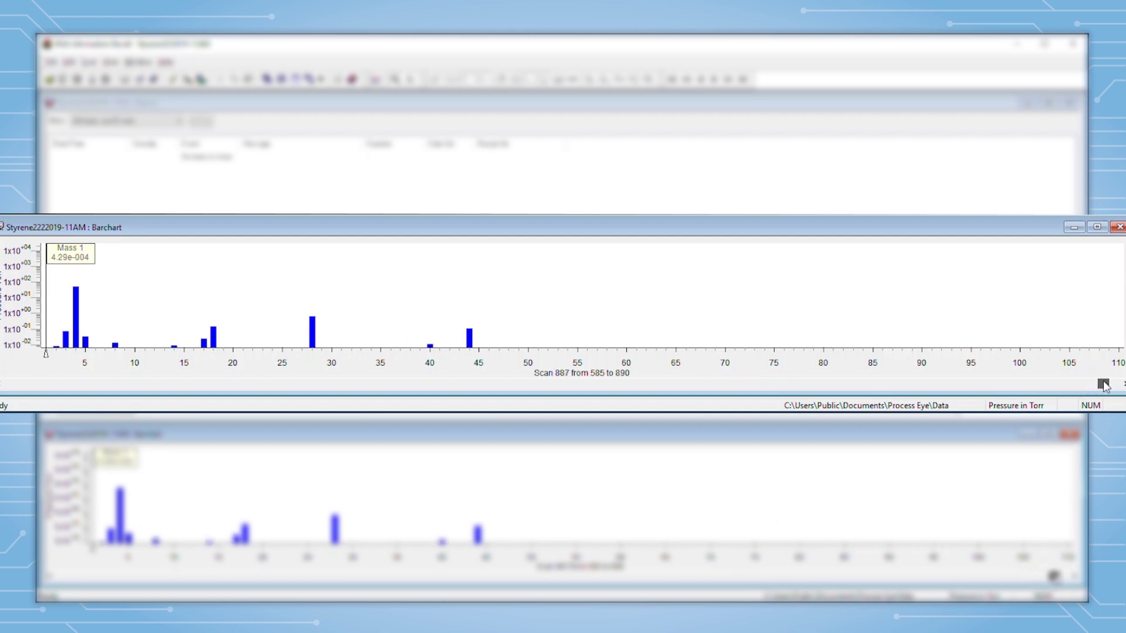
left_click_drag(1104, 385, 1018, 387)
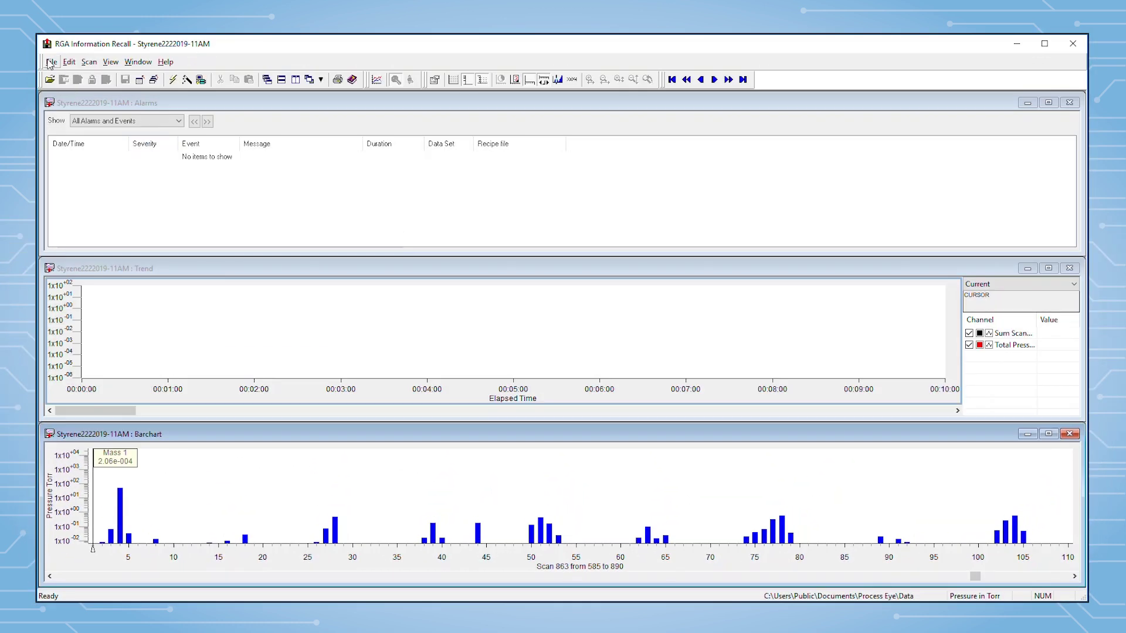
Step: Close the Styrene2222019-11AM data file from the File menu
left_click(51, 62)
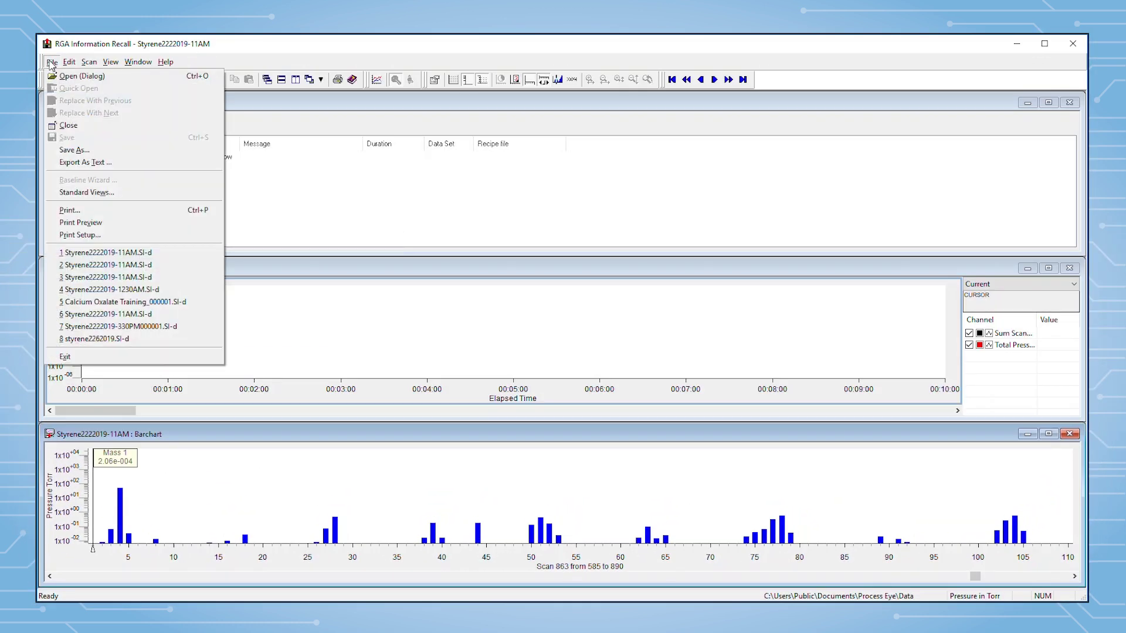
left_click(87, 127)
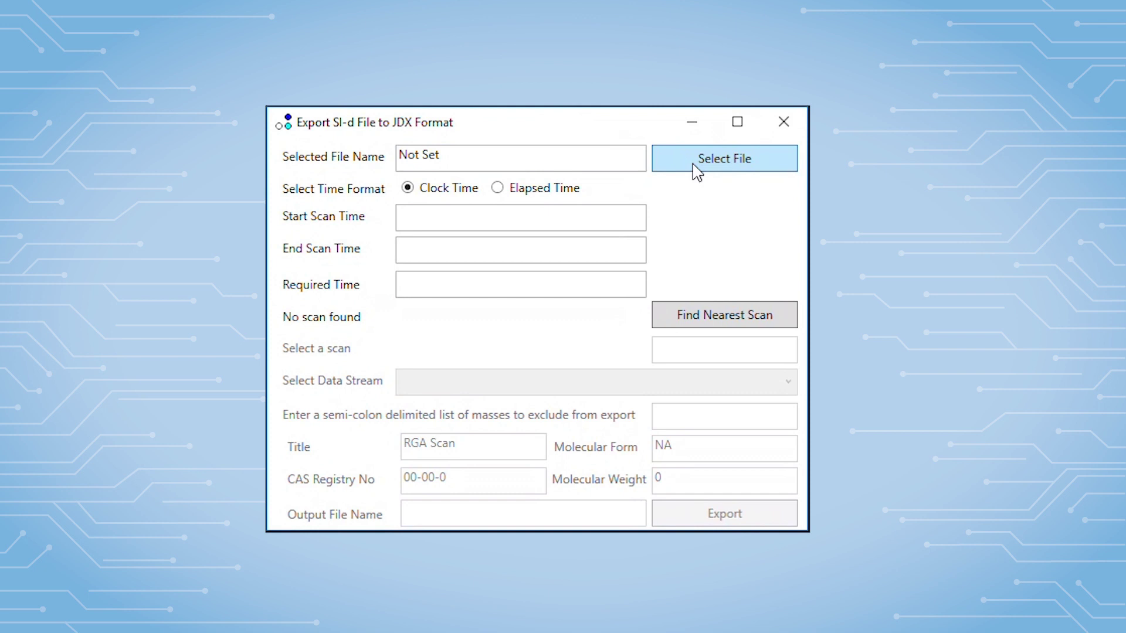
Step: Load Styrene2222019-11AM.SI-d into the export tool, covering scans 585–890
left_click(696, 172)
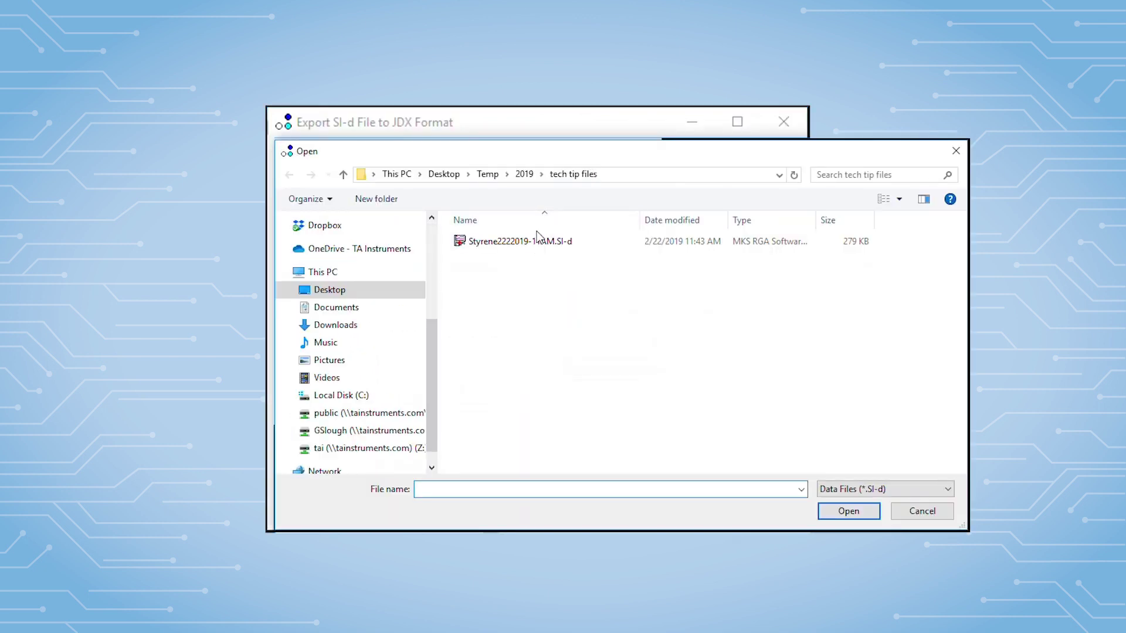
double_click(519, 245)
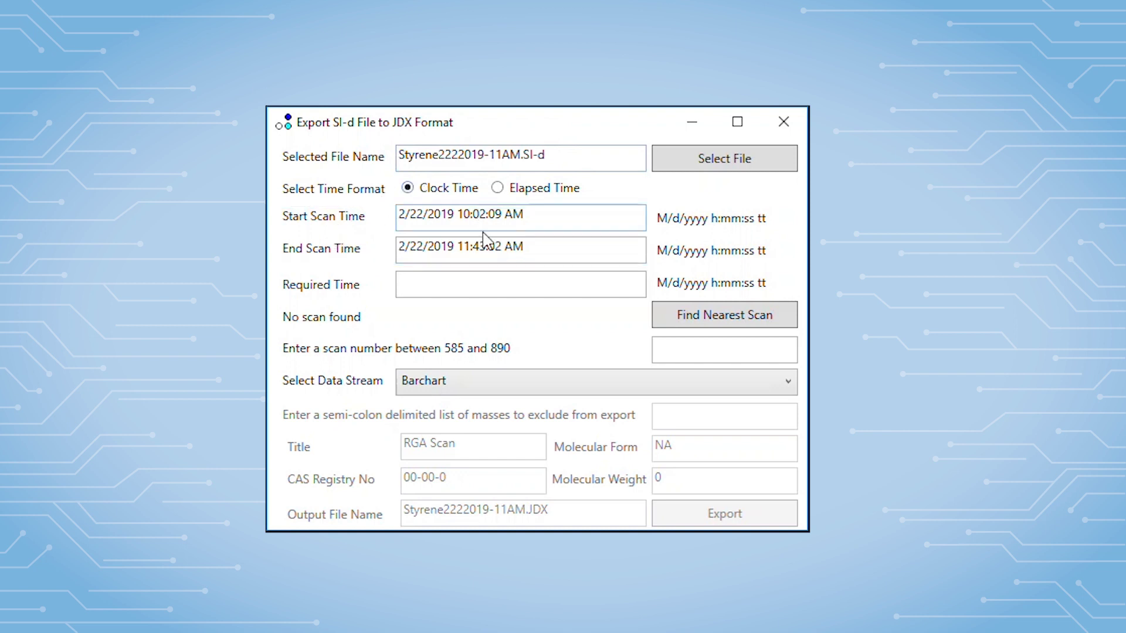
Step: Switch scan times to elapsed format, showing a 0.00:00:00 start and 0.01:40:52 maximum
left_click(498, 189)
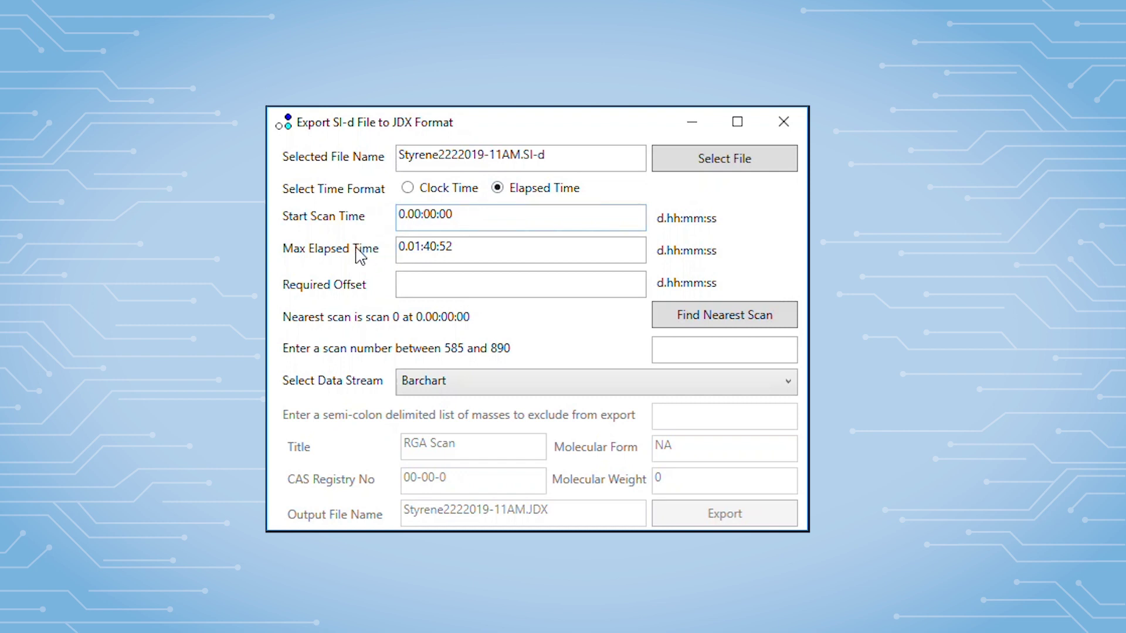
left_click(484, 247)
left_click(428, 284)
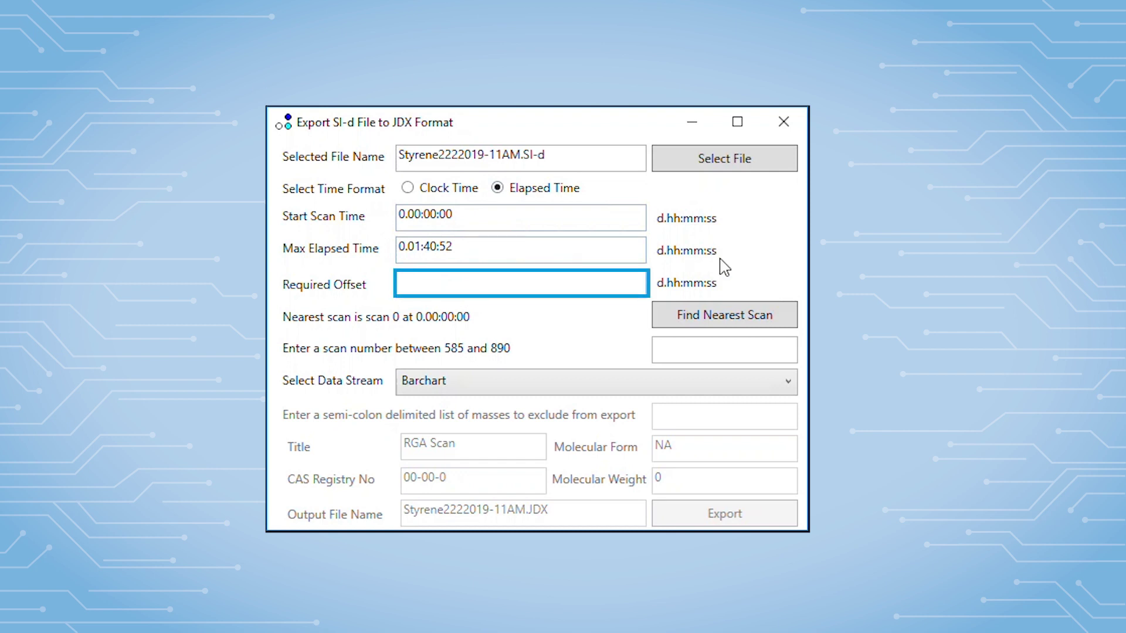
left_click(715, 312)
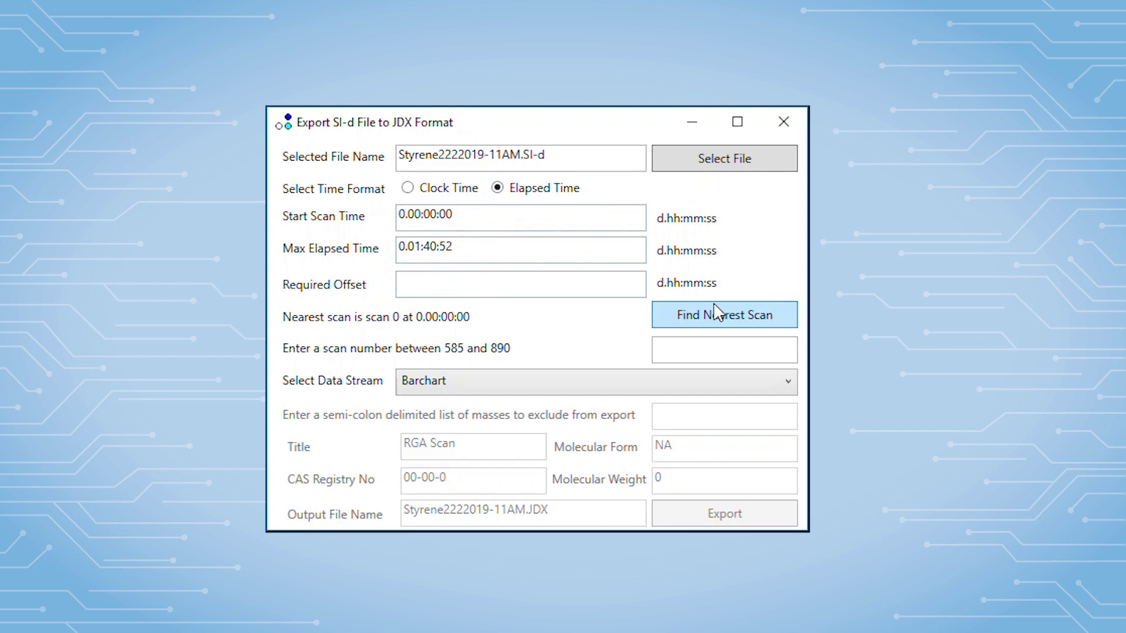
left_click(713, 349)
Step: Find the scans nearest offsets 0.01:30:00 and 0.01:35:00, then enter scan 863
type("0.01:30:00")
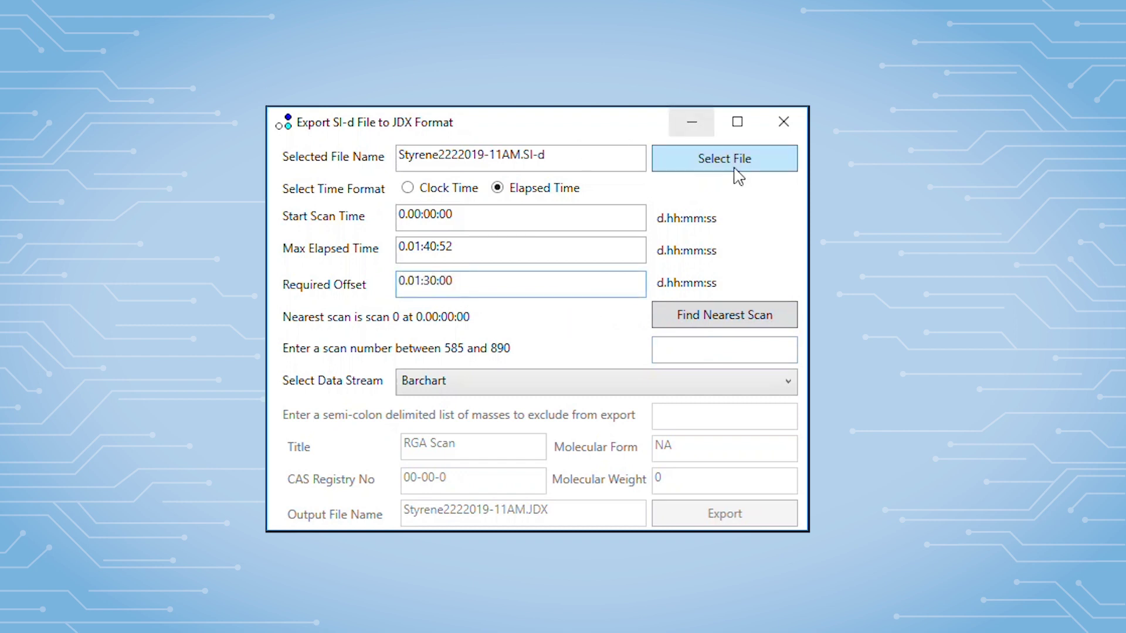
left_click(730, 316)
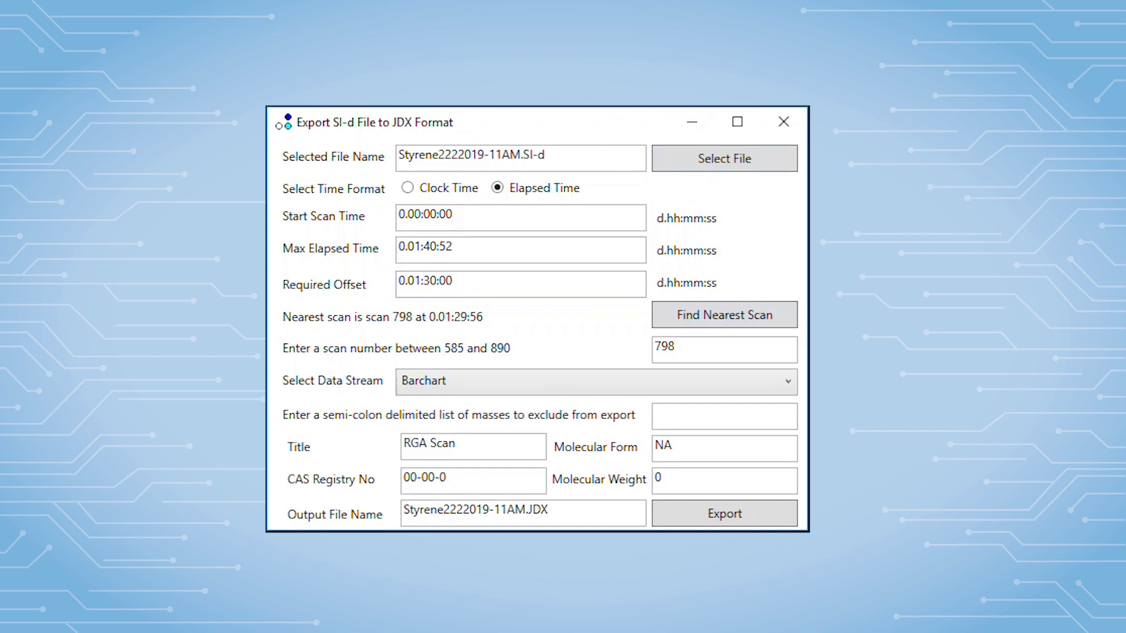
left_click(437, 282)
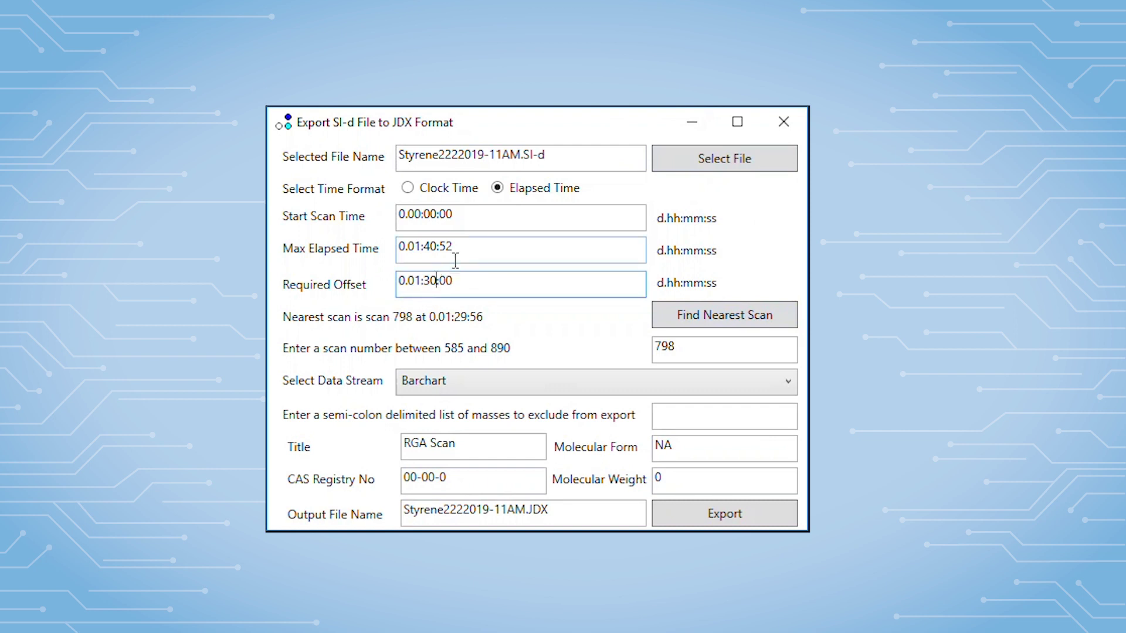
key("BackSpace")
type("5")
left_click(715, 320)
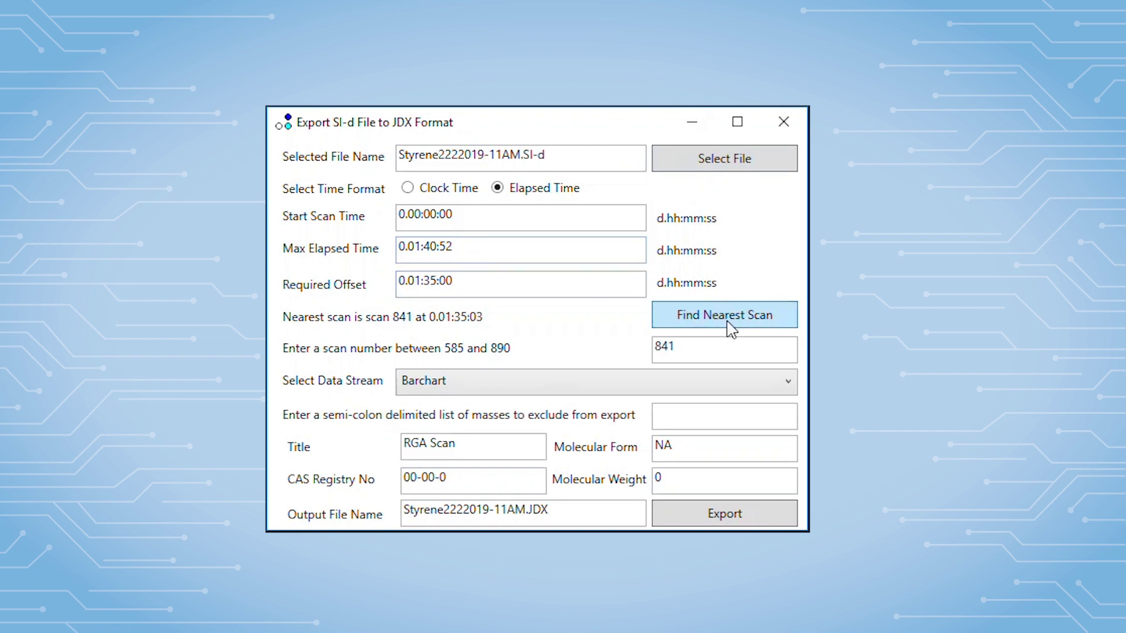
double_click(707, 347)
type("863")
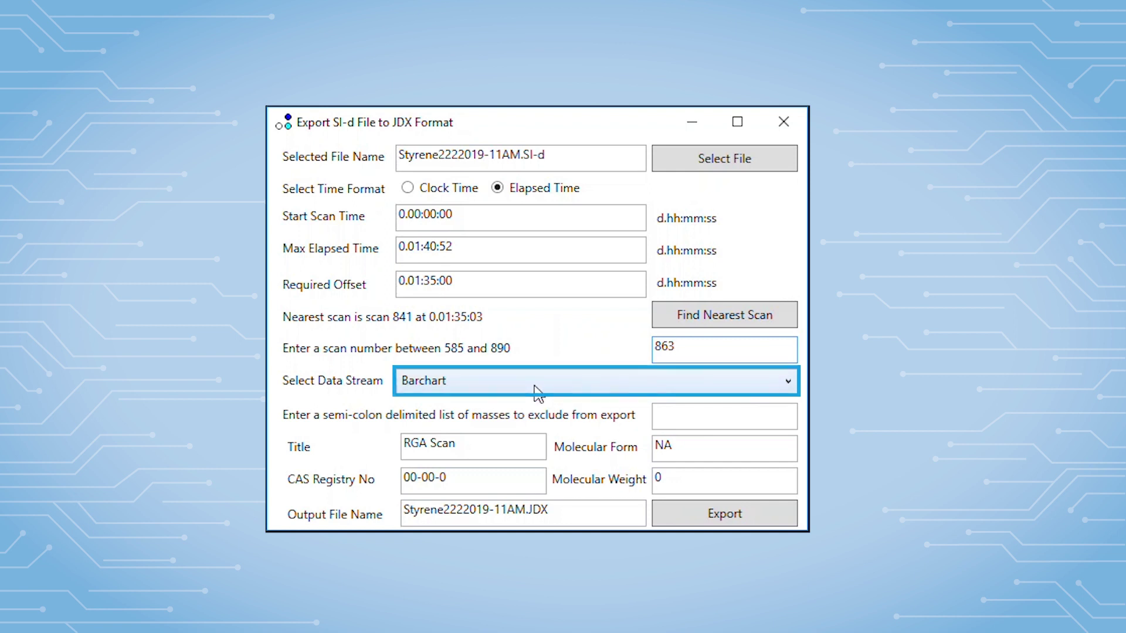
Step: Exclude mass 4 and export scan 863 to Styrene2222019-11AM.JDX, confirming completion
key("Tab")
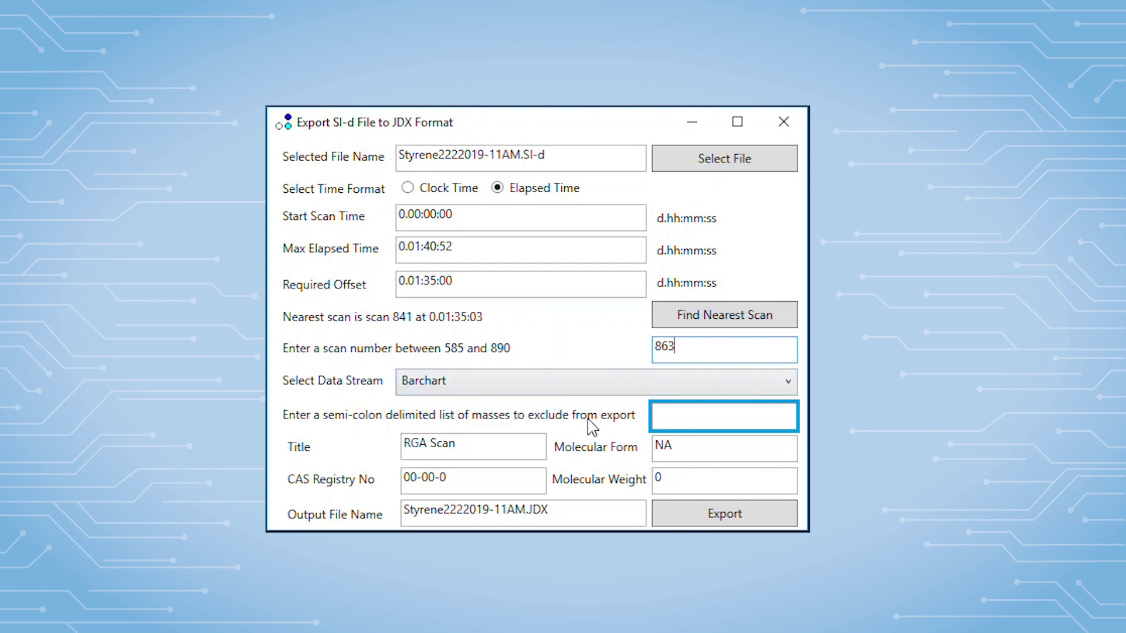
left_click(673, 418)
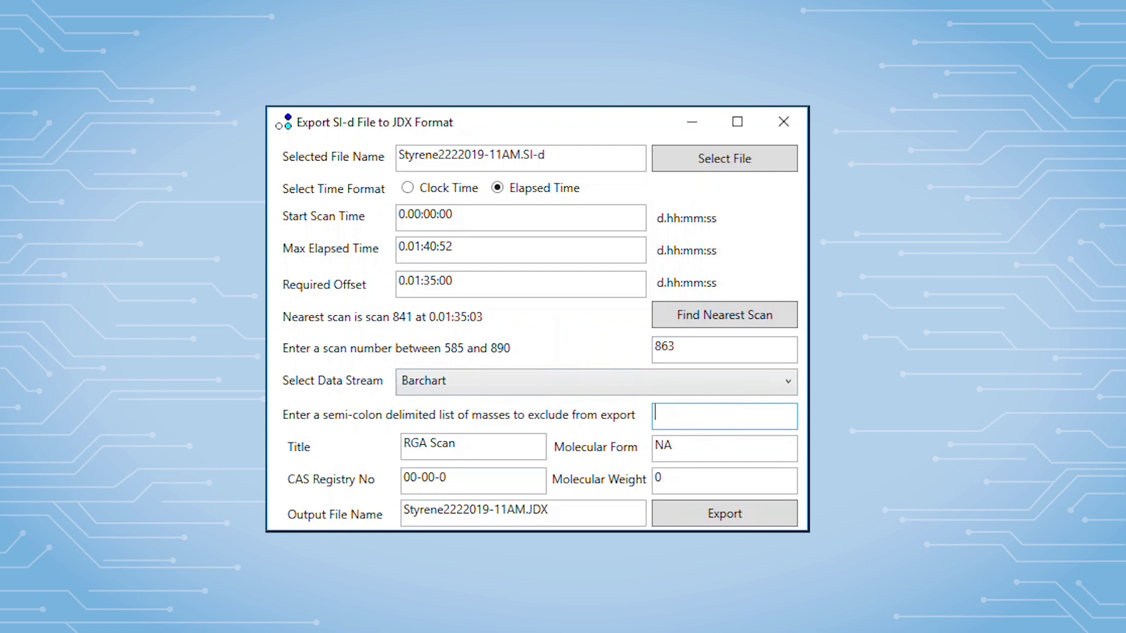
type("4")
left_click(728, 520)
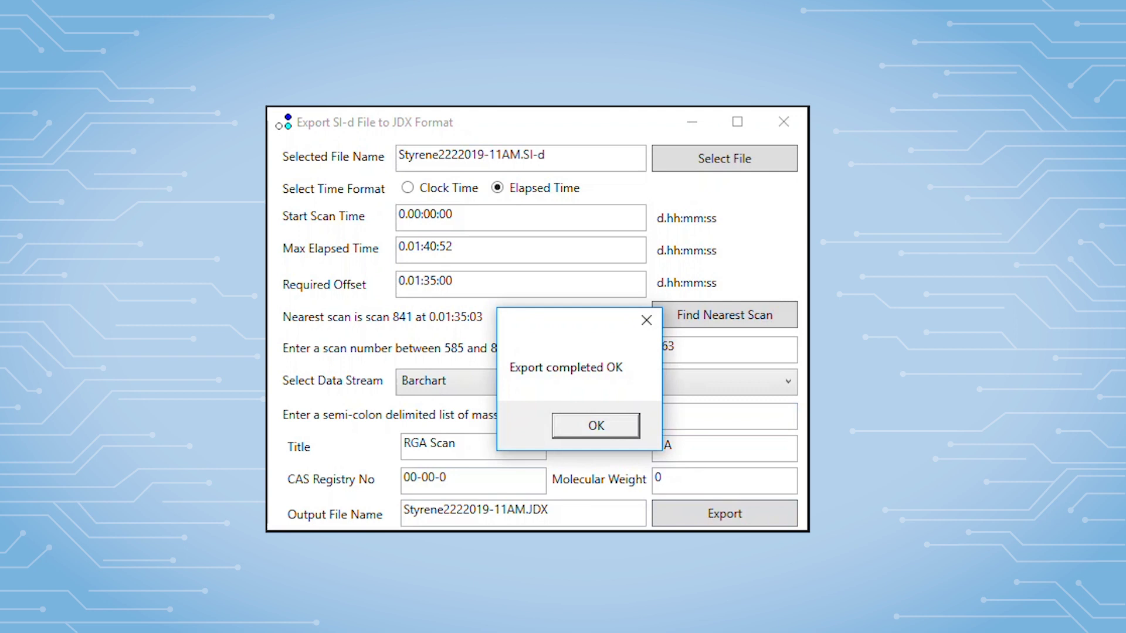
left_click(596, 426)
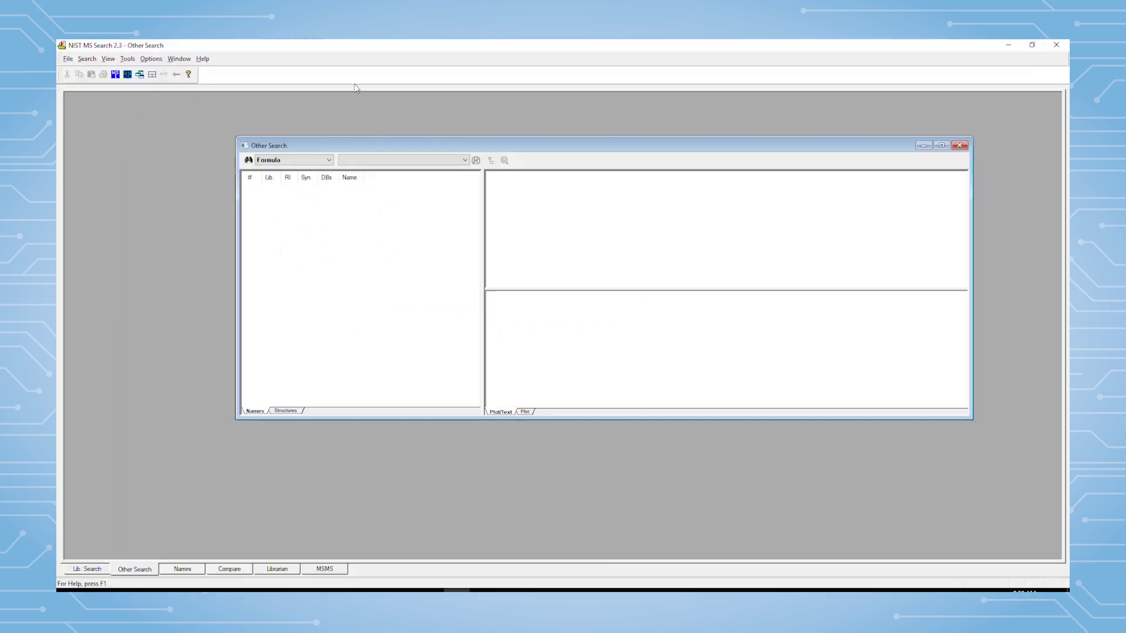
Step: Open Styrene2222019-11AM.JDX in NIST MS Search and preview its single RGA Scan peak plot
left_click(68, 61)
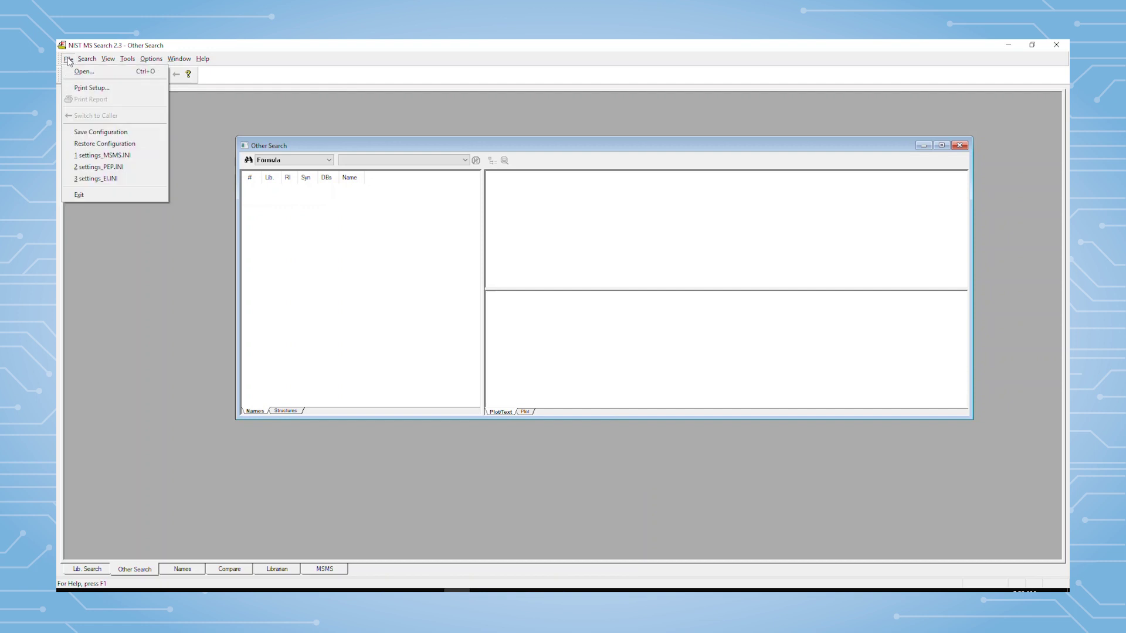
left_click(82, 71)
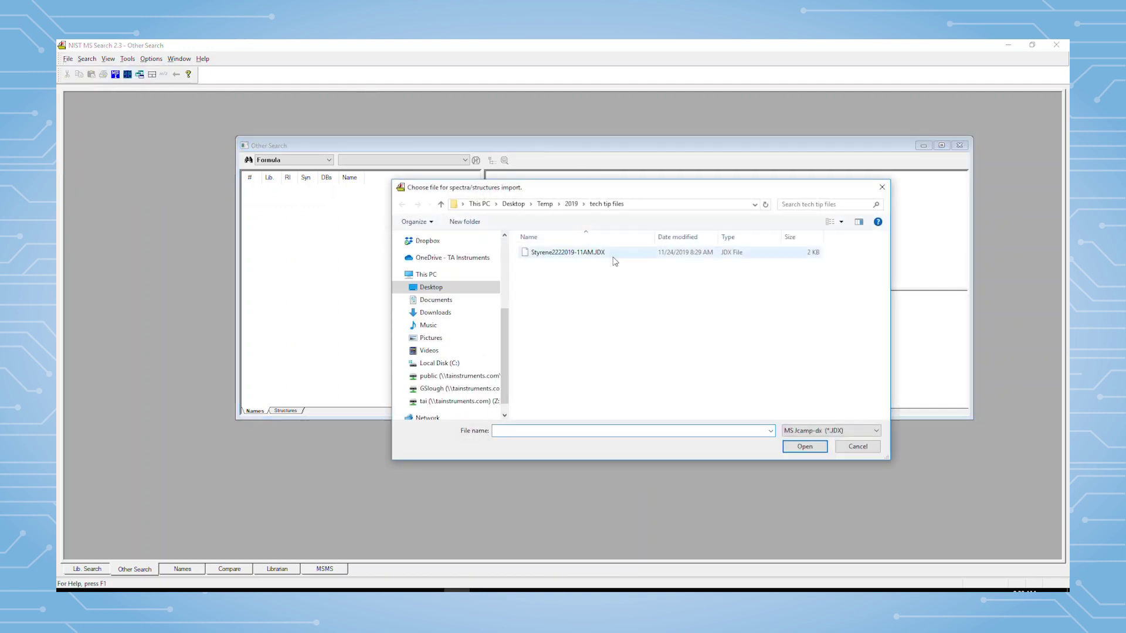
left_click(569, 253)
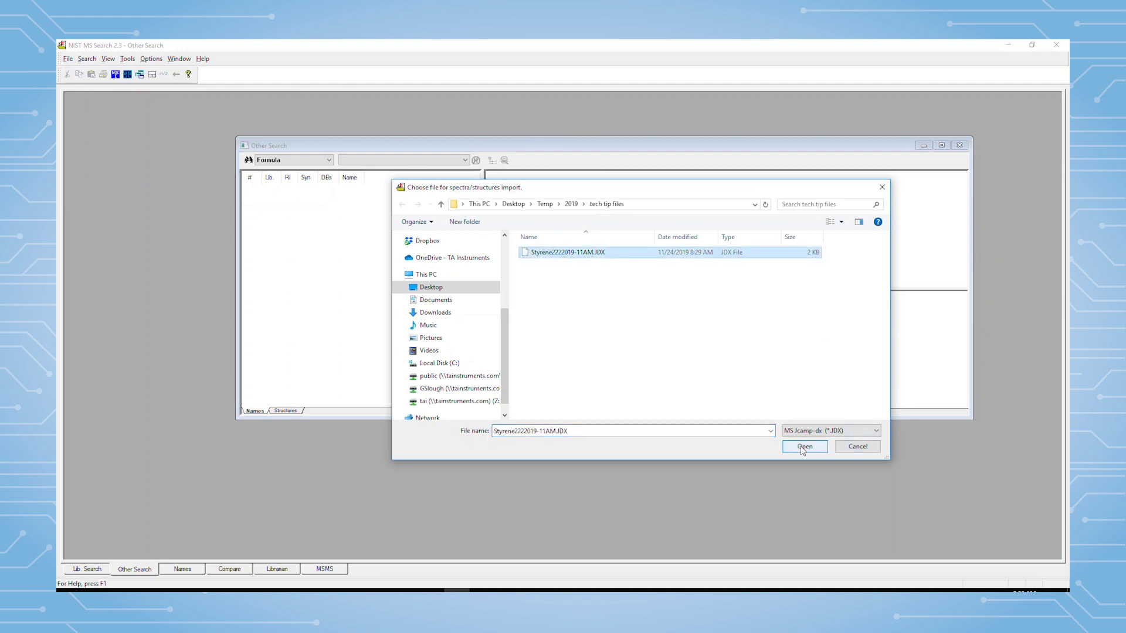
left_click(804, 447)
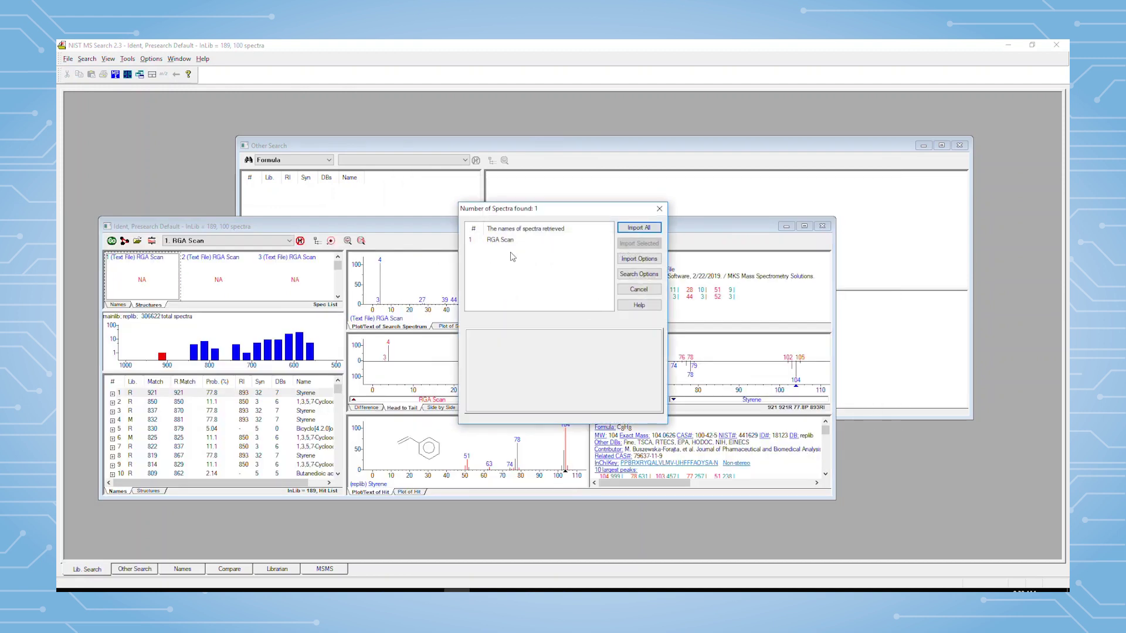
left_click(498, 241)
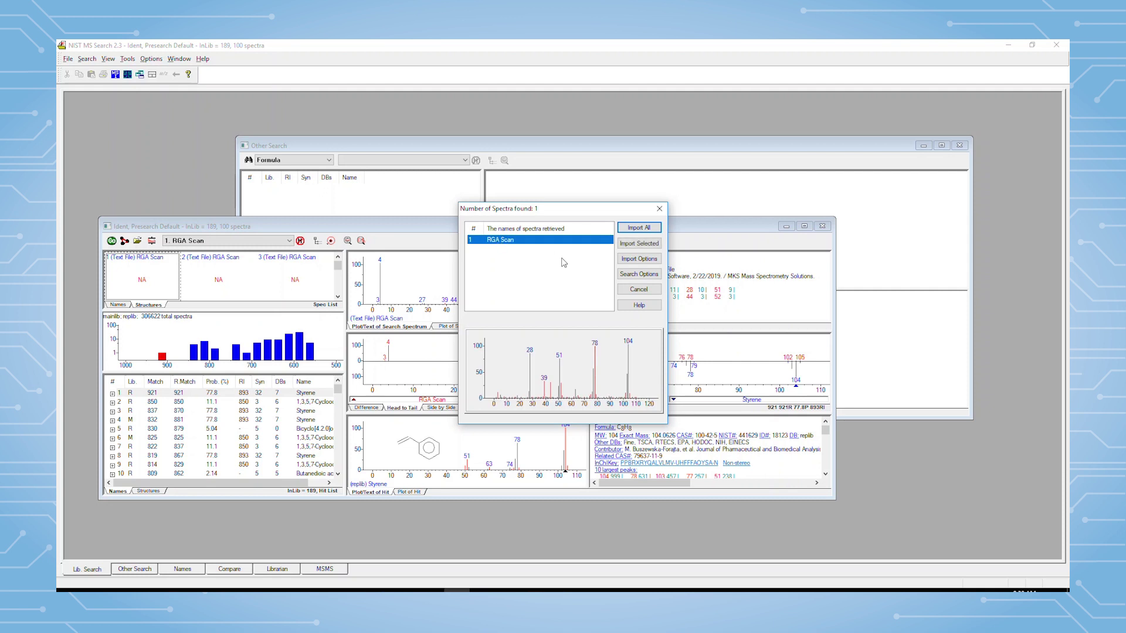
Step: Import the RGA Scan, enlarge the results, and view top hit Styrene (match 895, reverse 920)
left_click(638, 228)
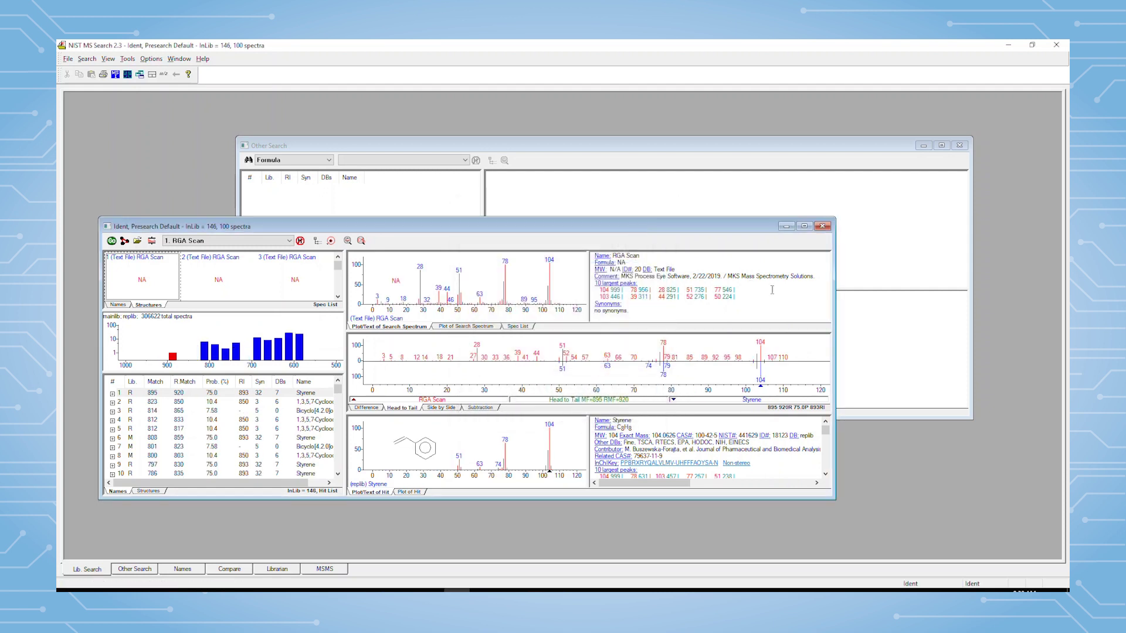
left_click(804, 226)
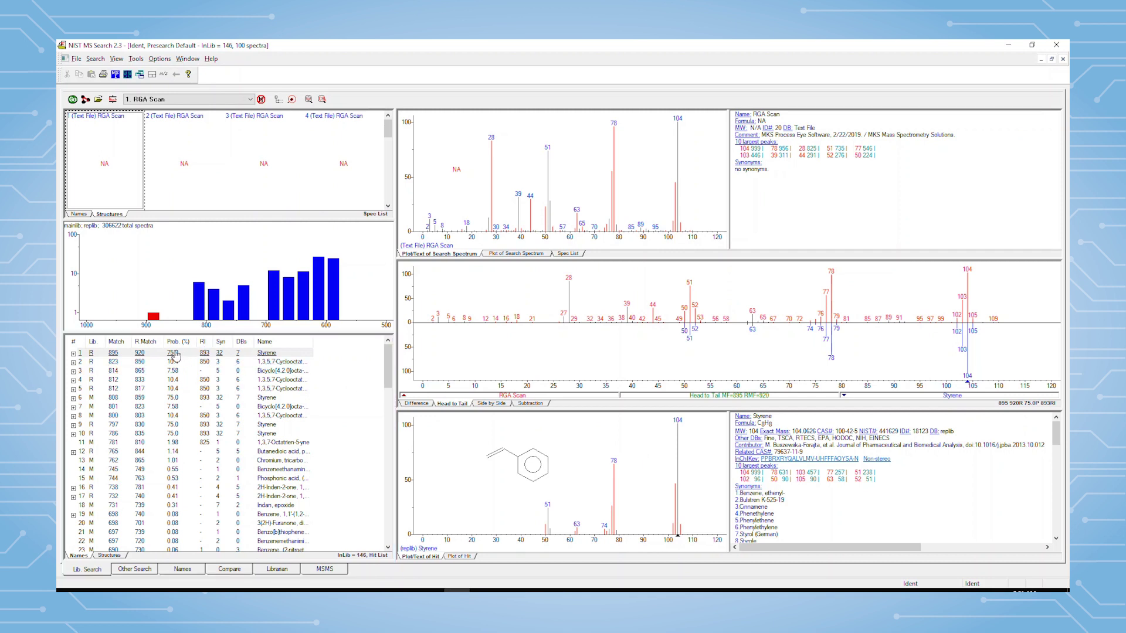
left_click(387, 359)
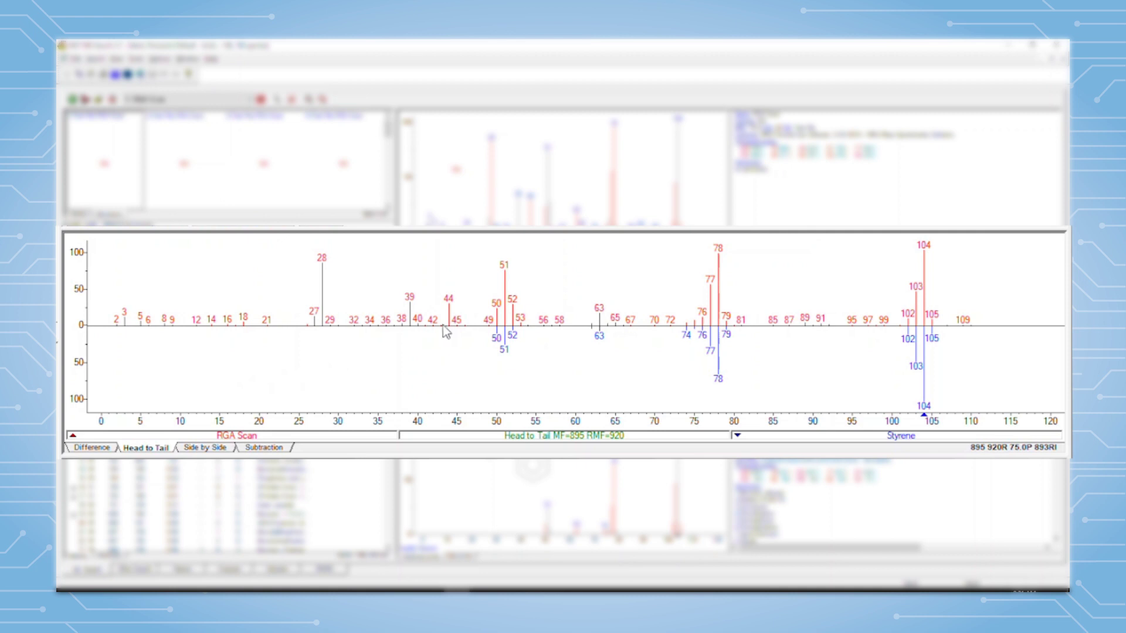
left_click(89, 449)
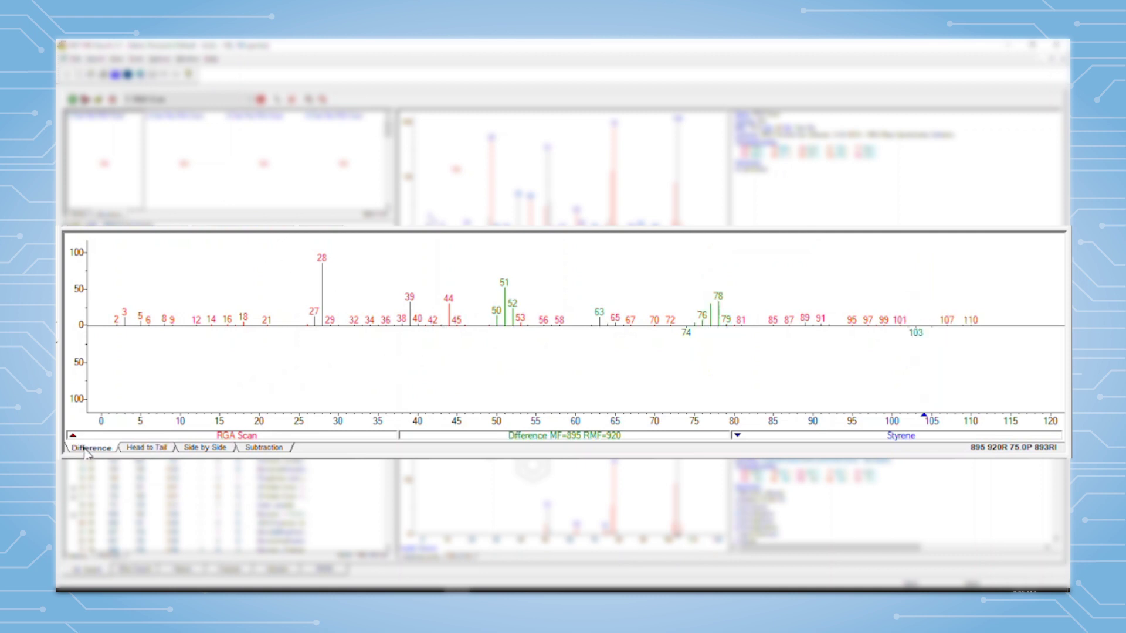
left_click(208, 449)
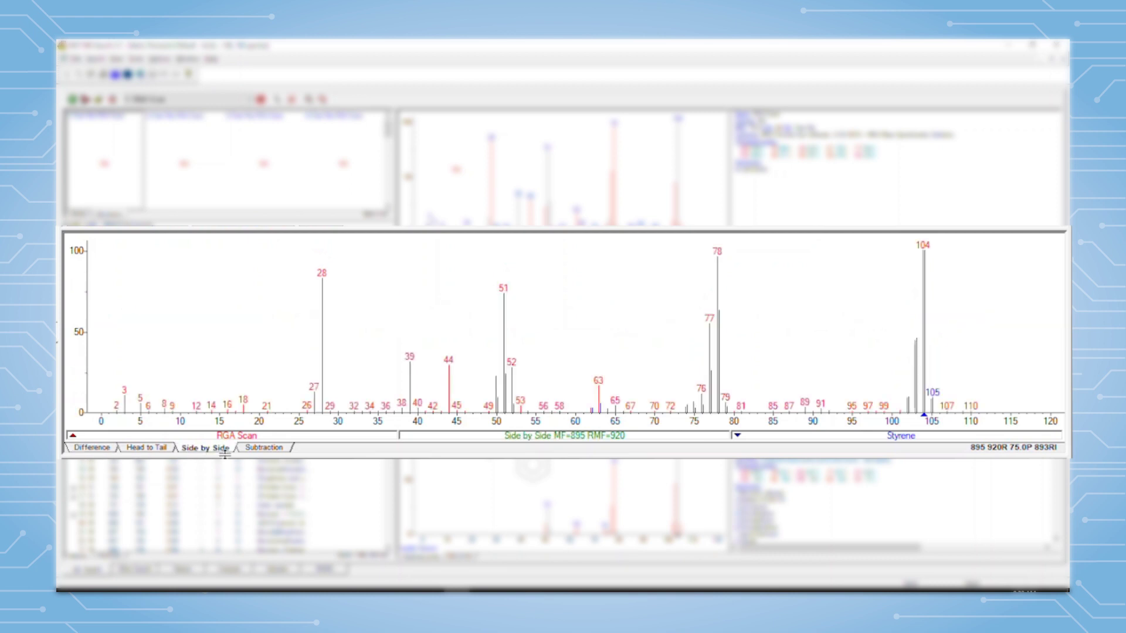
left_click(263, 449)
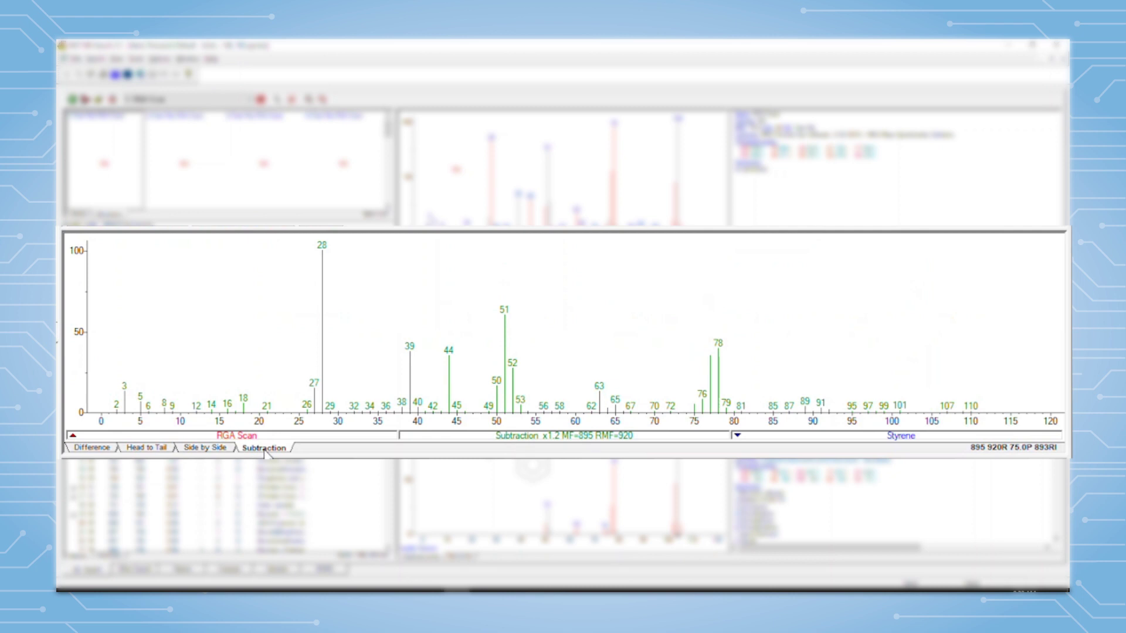
left_click(149, 449)
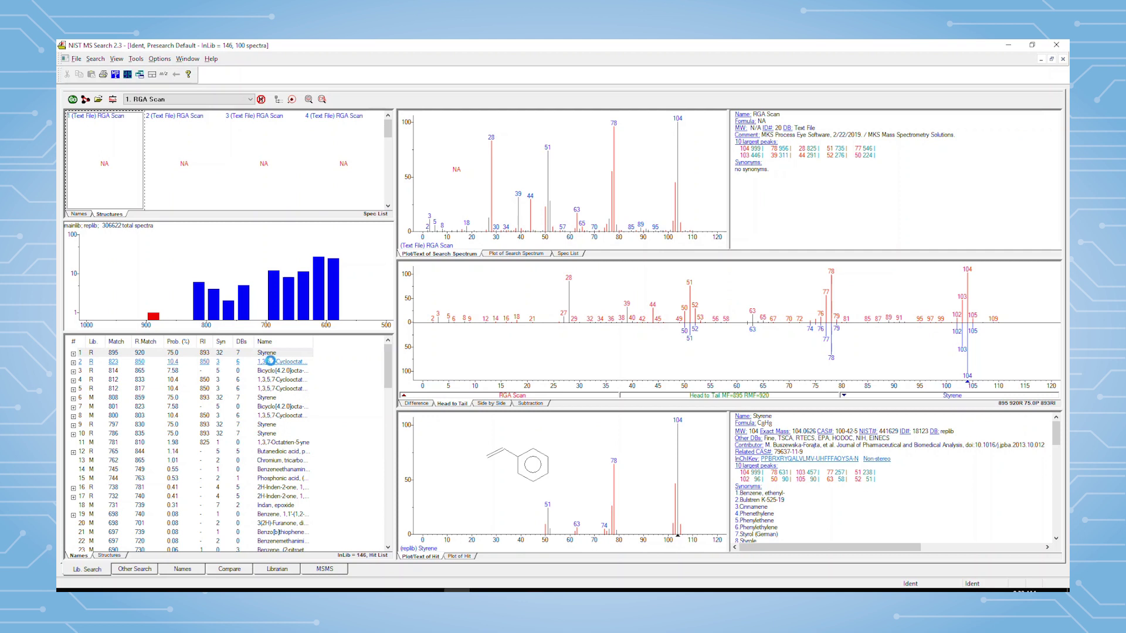
Step: View hits 2, 3 and 4 in turn, ending on 1,3,5,7-Cyclooctatetraene (812/833)
left_click(272, 363)
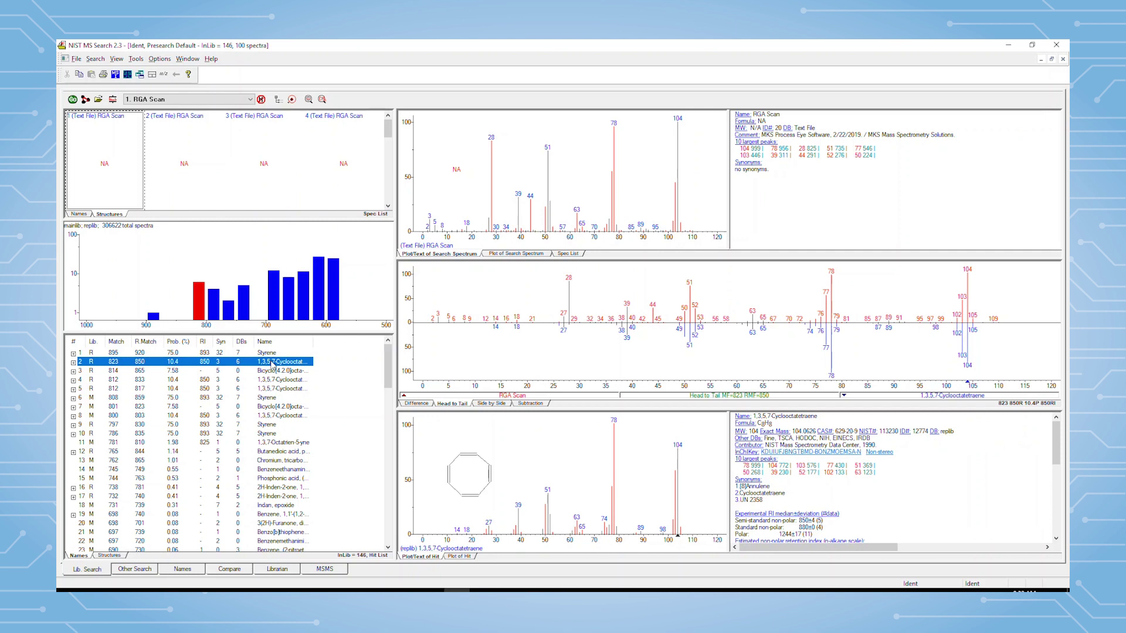
left_click(273, 371)
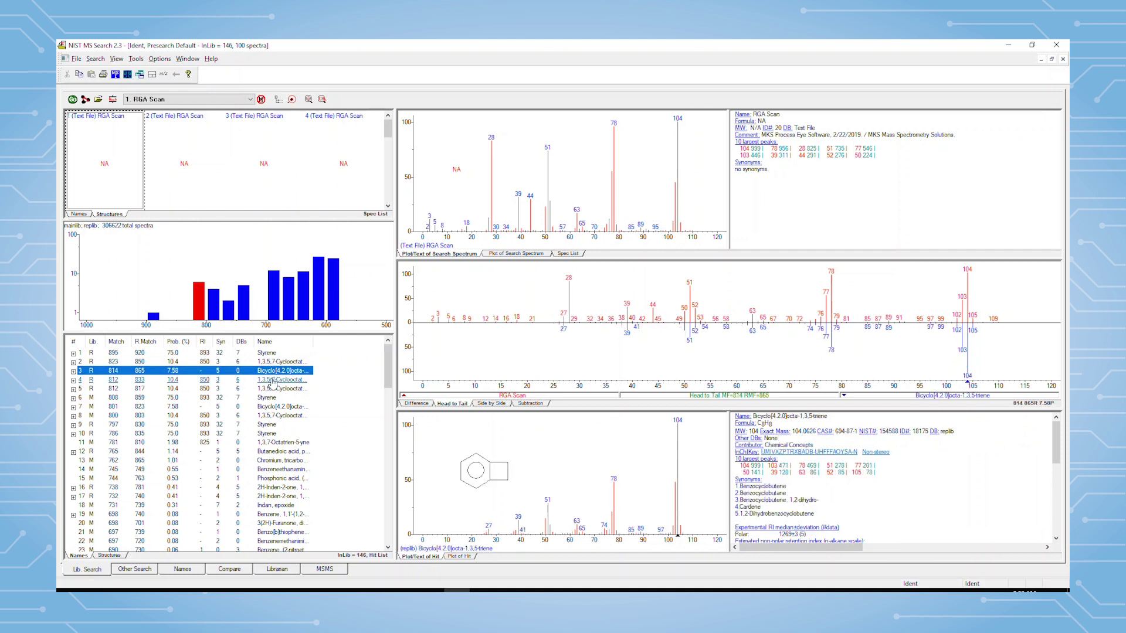
left_click(272, 380)
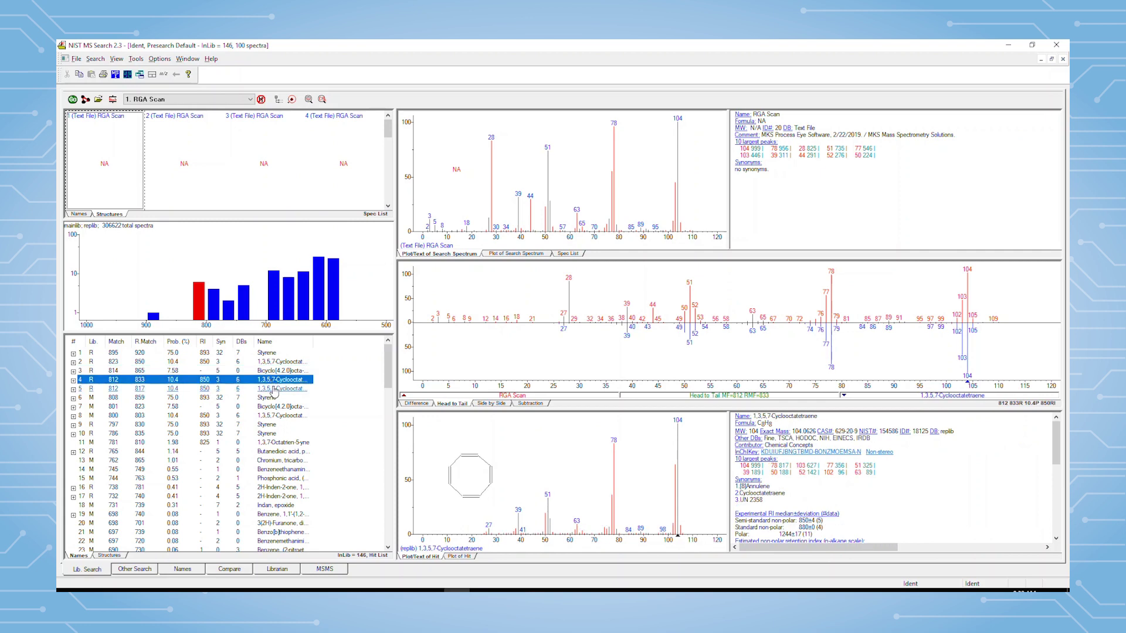